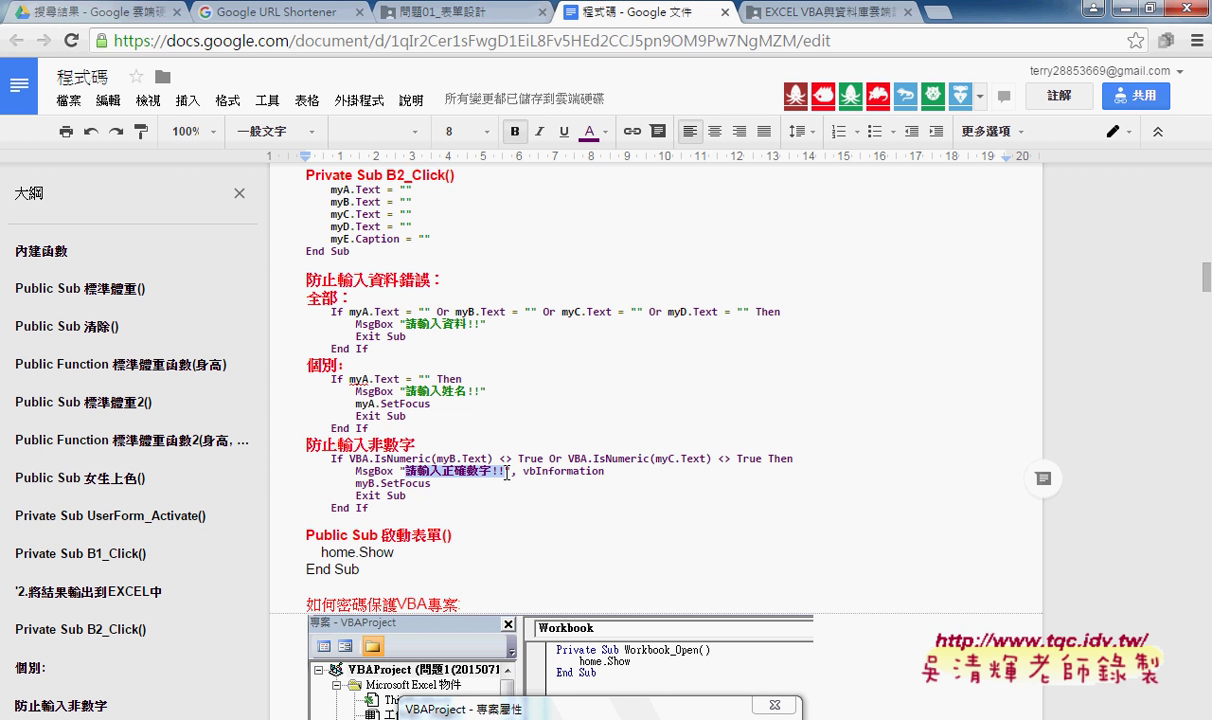
# Step: In the Google Docs notes, select the If VBA.IsNumeric…End If non-numeric check block, then switch to Excel
pyautogui.moveTo(604, 471); pyautogui.dragTo(510, 472)
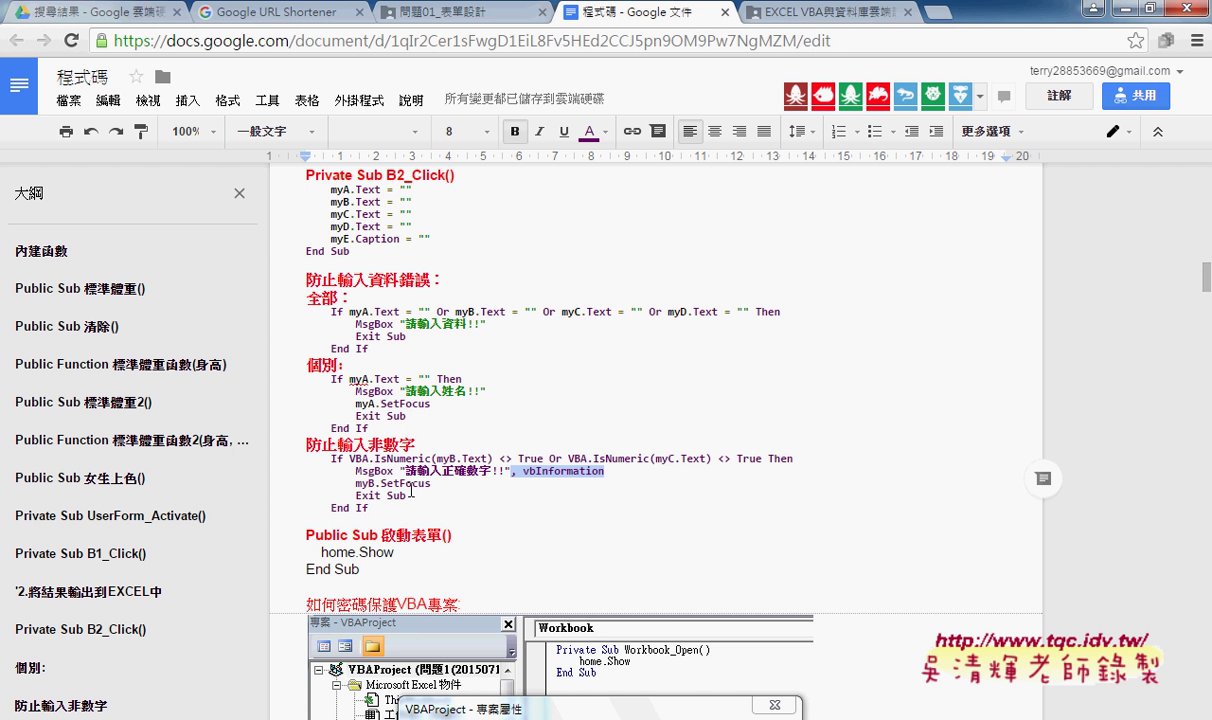
pyautogui.moveTo(356, 483); pyautogui.dragTo(437, 485)
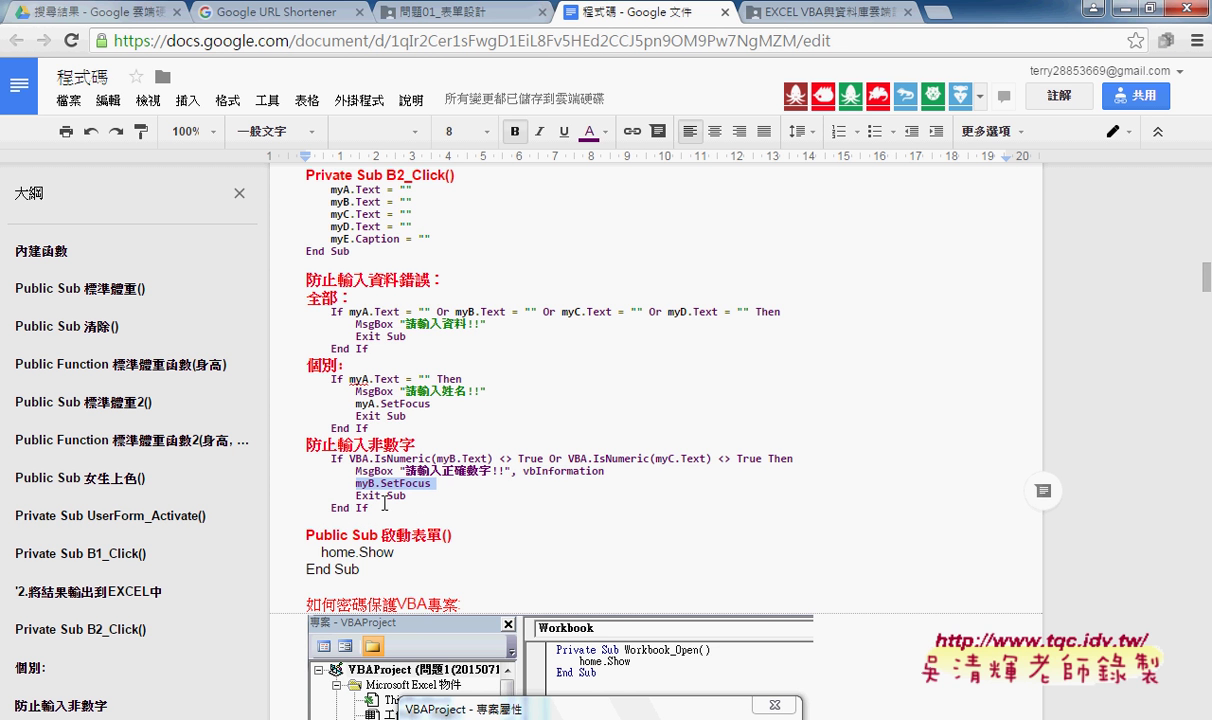
pyautogui.moveTo(370, 508); pyautogui.dragTo(295, 458)
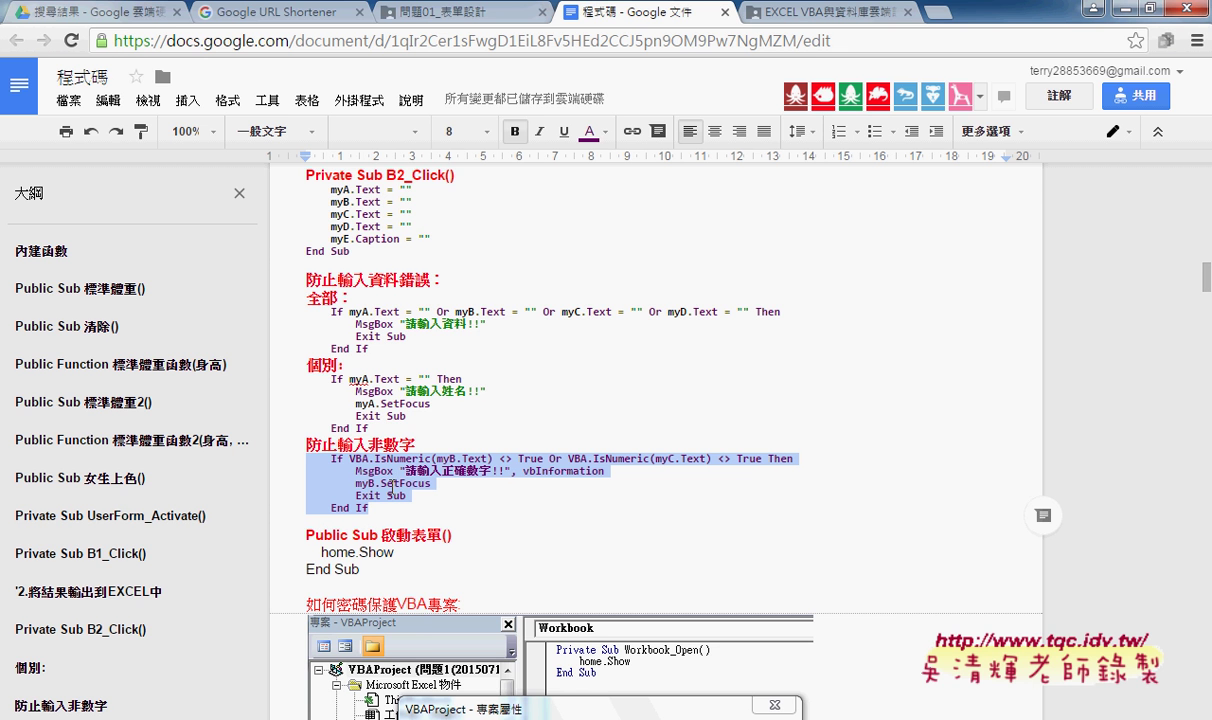
pyautogui.click(1118, 8)
# Step: Paste the non-numeric check block into B1_Click and outdent its If line
pyautogui.hotkey('ctrl', 'v')
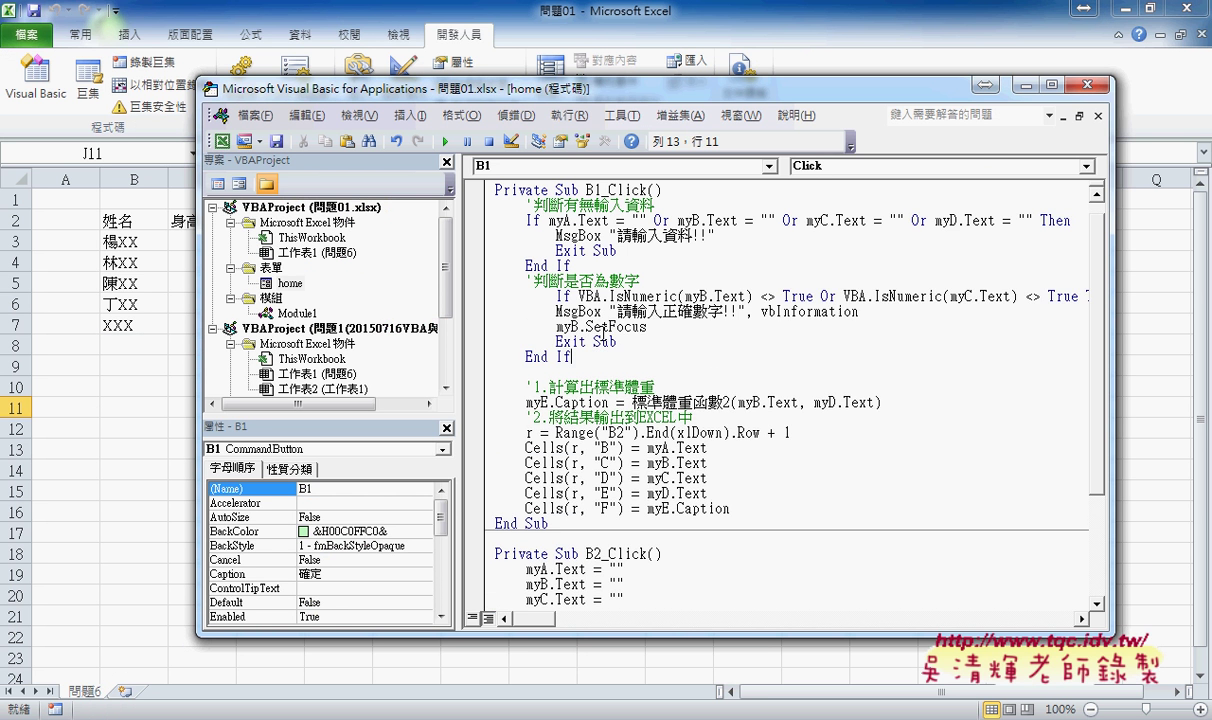
pyautogui.click(528, 296)
pyautogui.hotkey('shift', 'Tab')
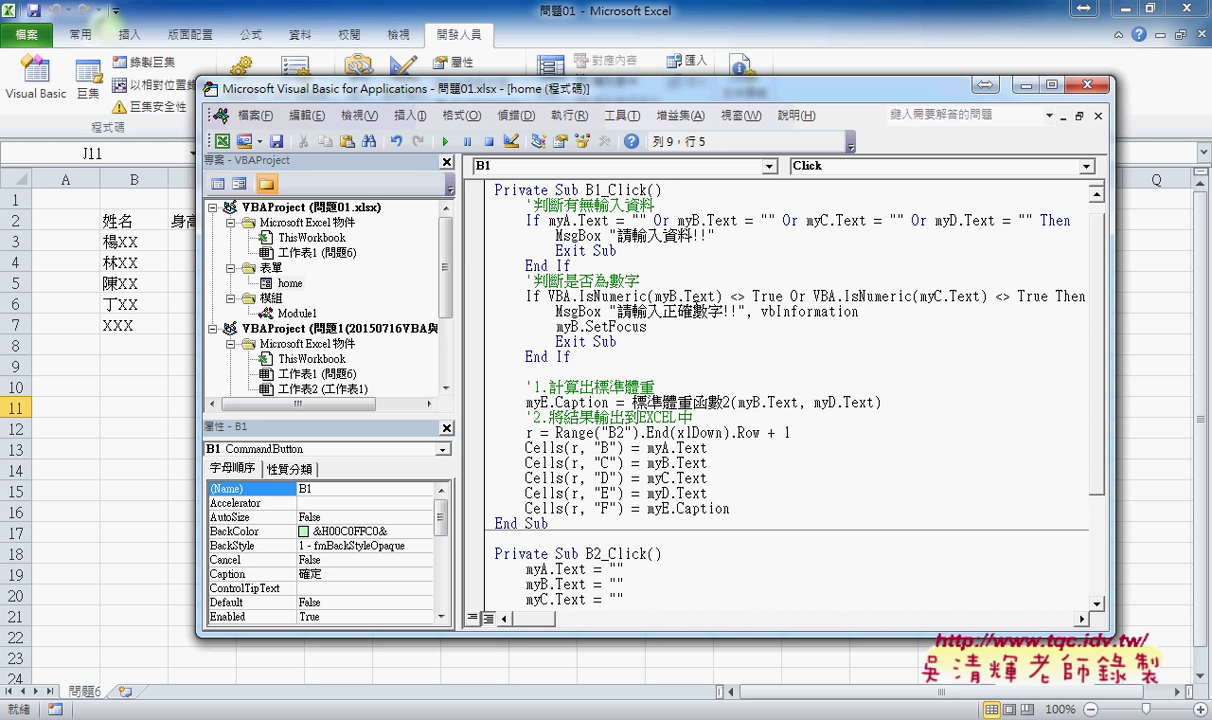
# Step: Retype myB.SetFocus using the IntelliSense member list
pyautogui.moveTo(578, 327); pyautogui.dragTo(649, 327)
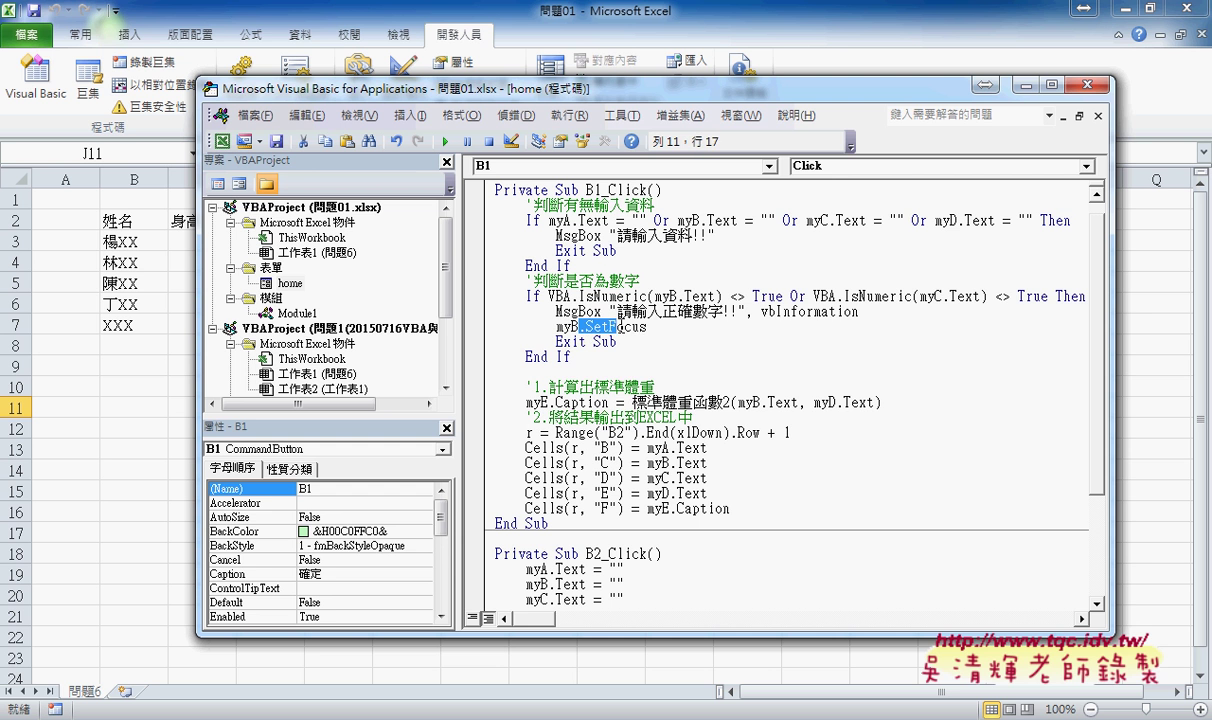
pyautogui.write('.')
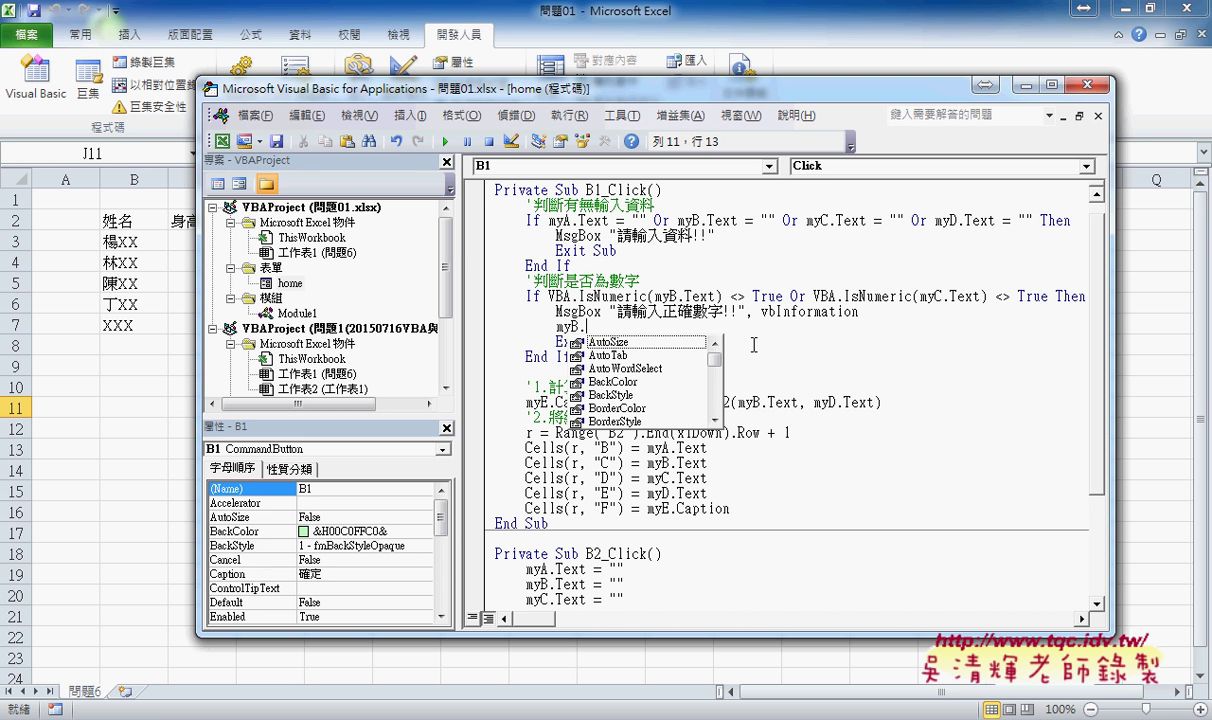
pyautogui.write('se')
pyautogui.press('Down')
pyautogui.press('Down')
pyautogui.press('Down')
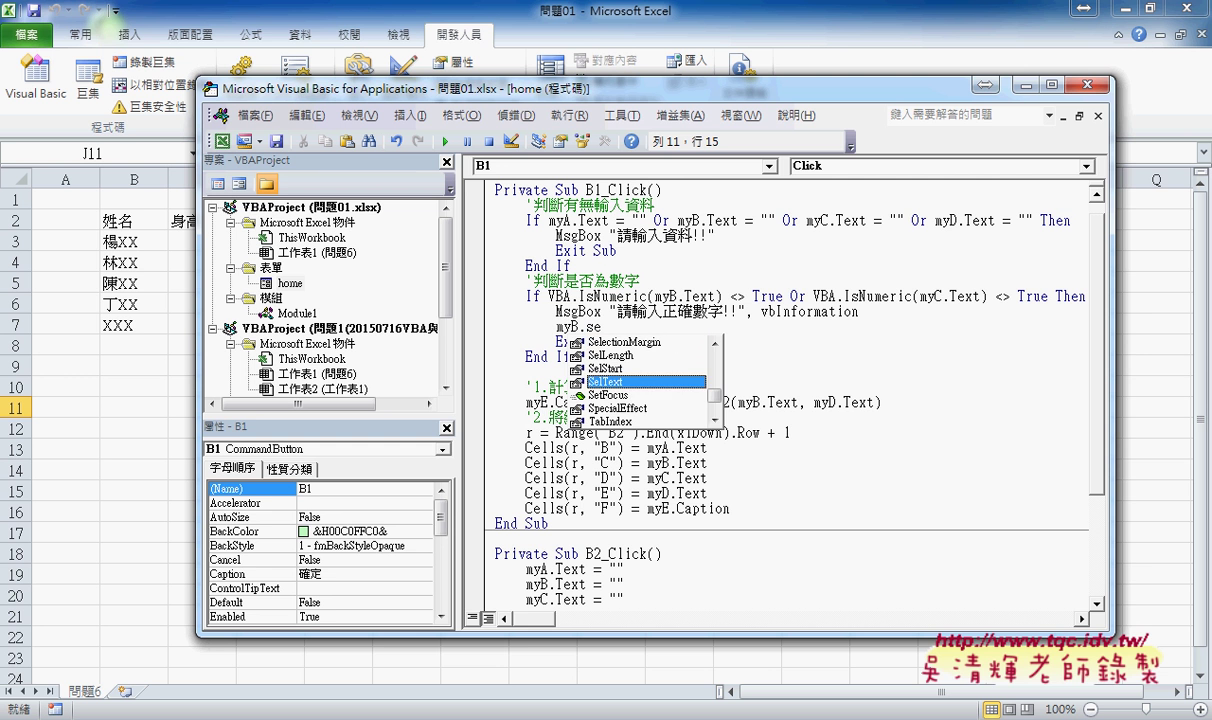
pyautogui.press('Down')
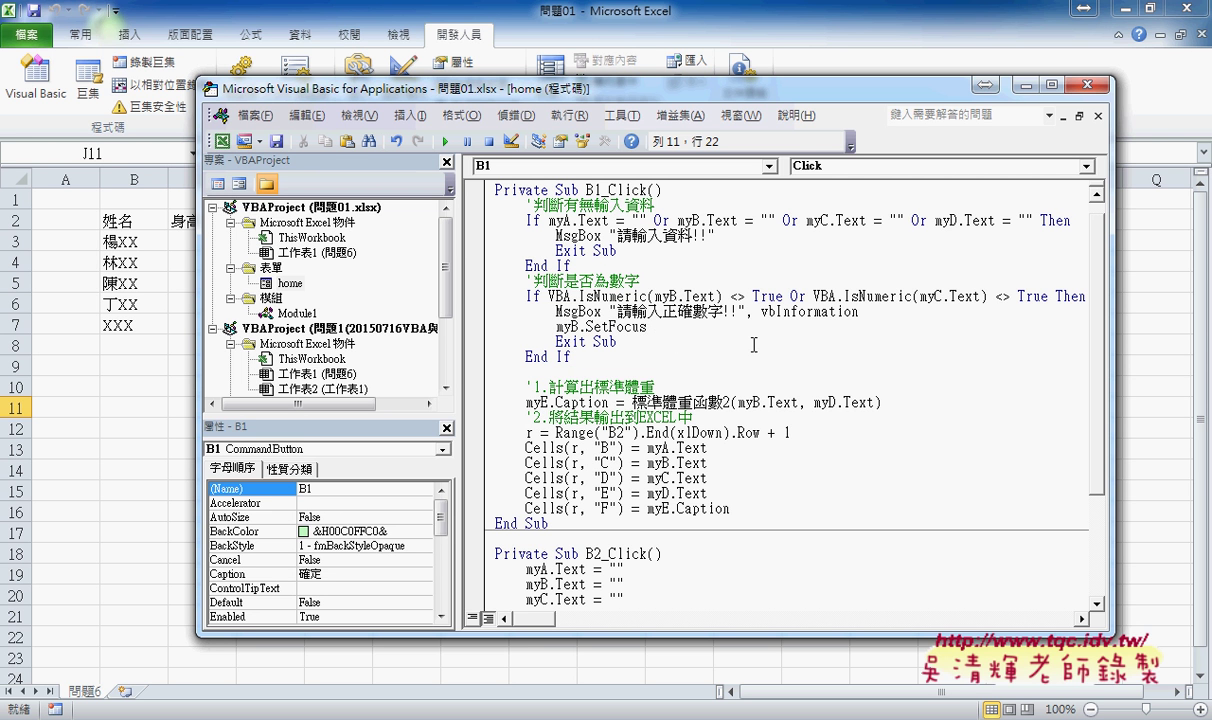
pyautogui.click(705, 400)
# Step: Run the form and enter XXX, height 一百七, weight 60 and gender 女
pyautogui.click(445, 141)
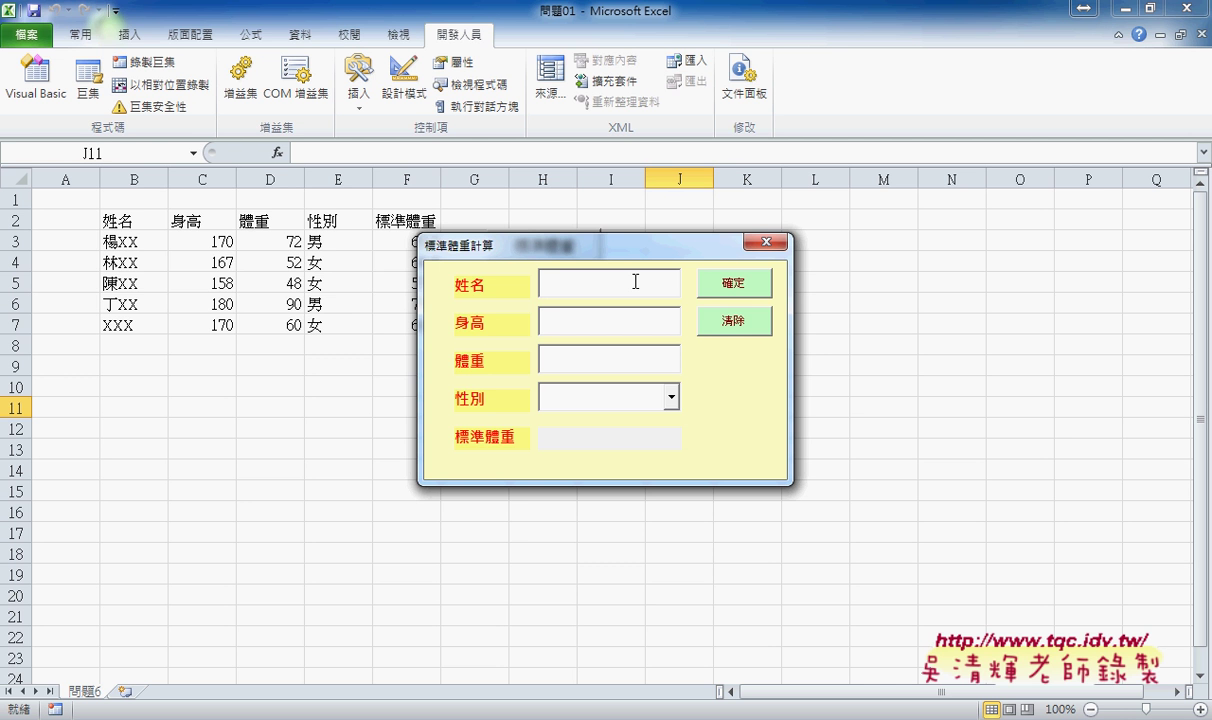
pyautogui.write('XXX')
pyautogui.press('Tab')
pyautogui.write('1')
pyautogui.write('700')
pyautogui.press('Tab')
pyautogui.write('6')
pyautogui.write('0')
pyautogui.press('Tab')
pyautogui.write('女')
# Step: Move the form aside, submit with 確定, and dismiss the 請輸入正確數字!! warning
pyautogui.moveTo(700, 245); pyautogui.dragTo(927, 197)
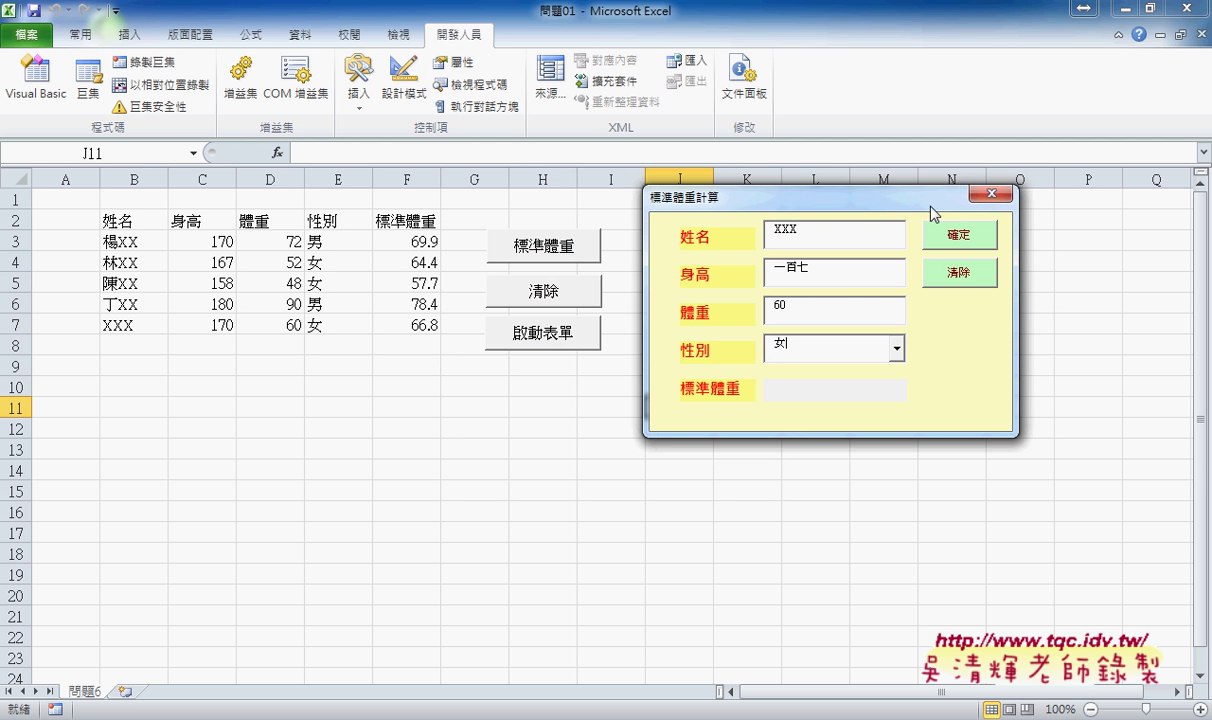
pyautogui.click(957, 237)
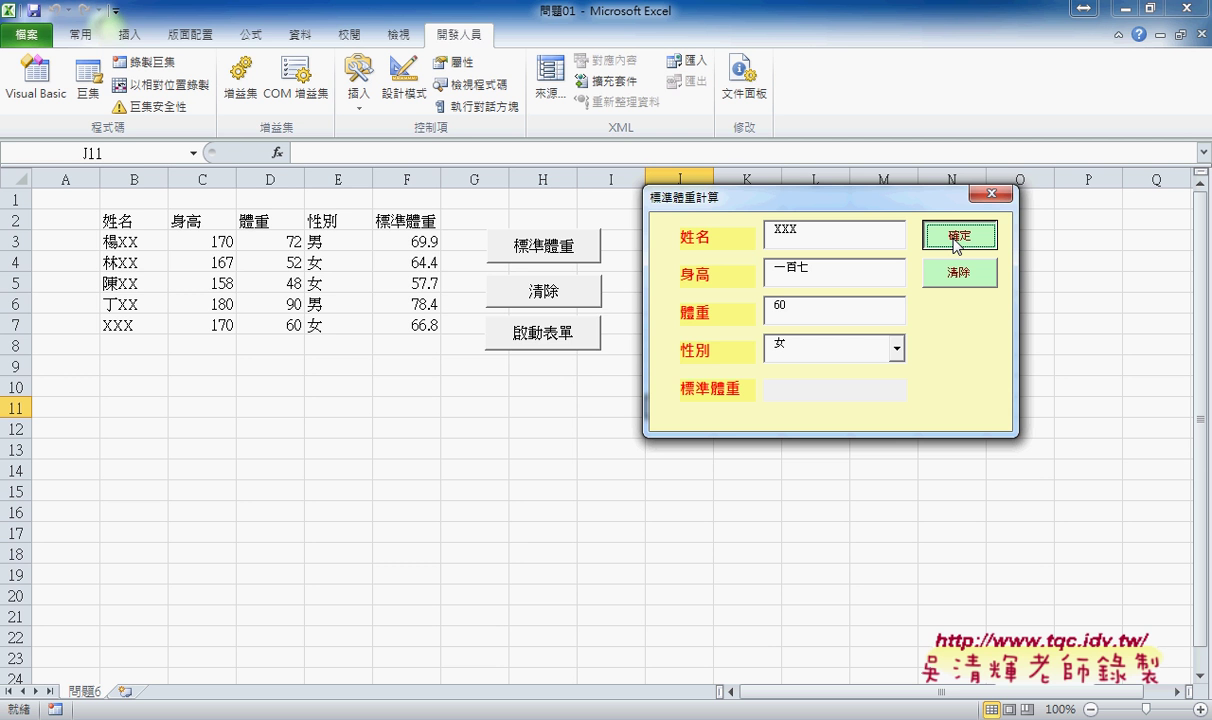
pyautogui.click(957, 243)
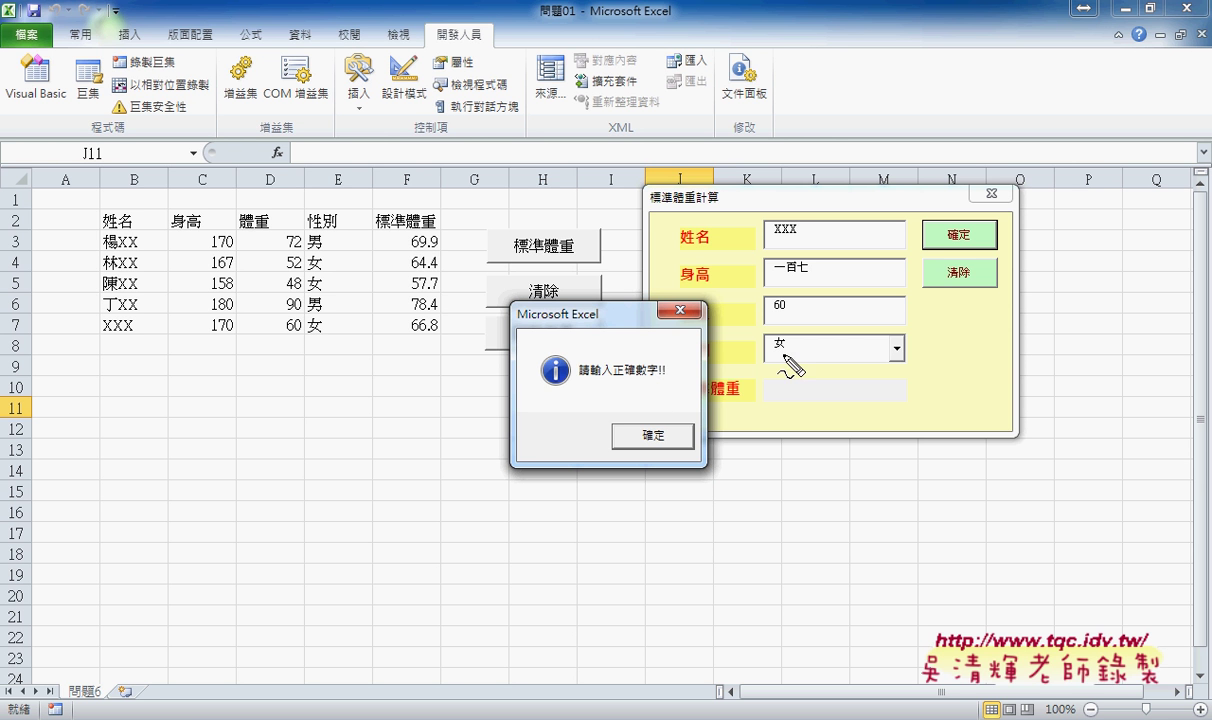
pyautogui.moveTo(577, 404); pyautogui.dragTo(582, 376)
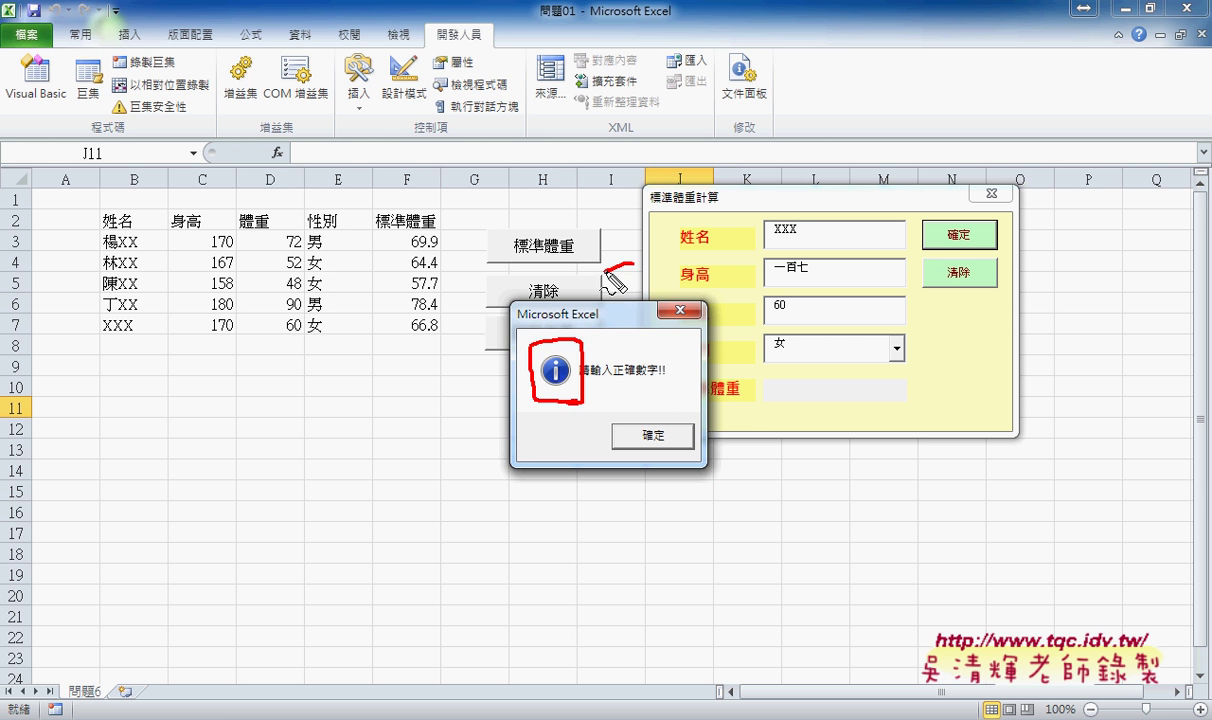
pyautogui.moveTo(632, 264)
pyautogui.mouseDown()
pyautogui.moveTo(563, 336)
pyautogui.moveTo(575, 313)
pyautogui.mouseUp()
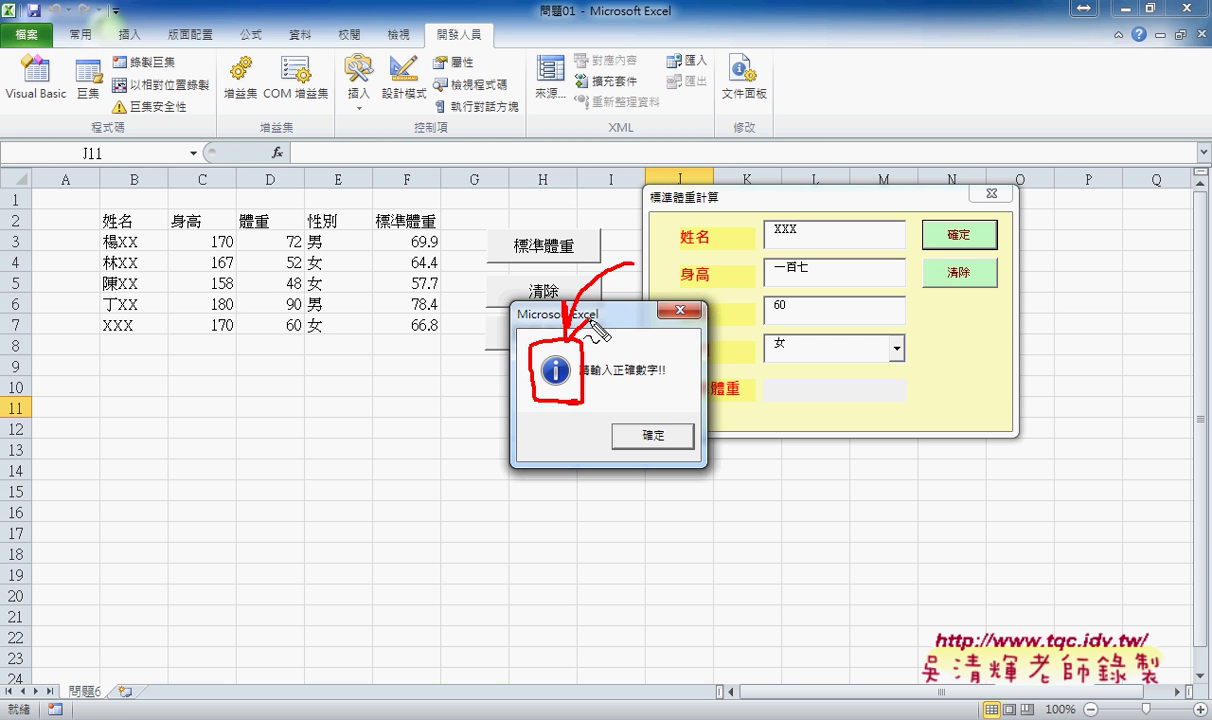
pyautogui.press('Escape')
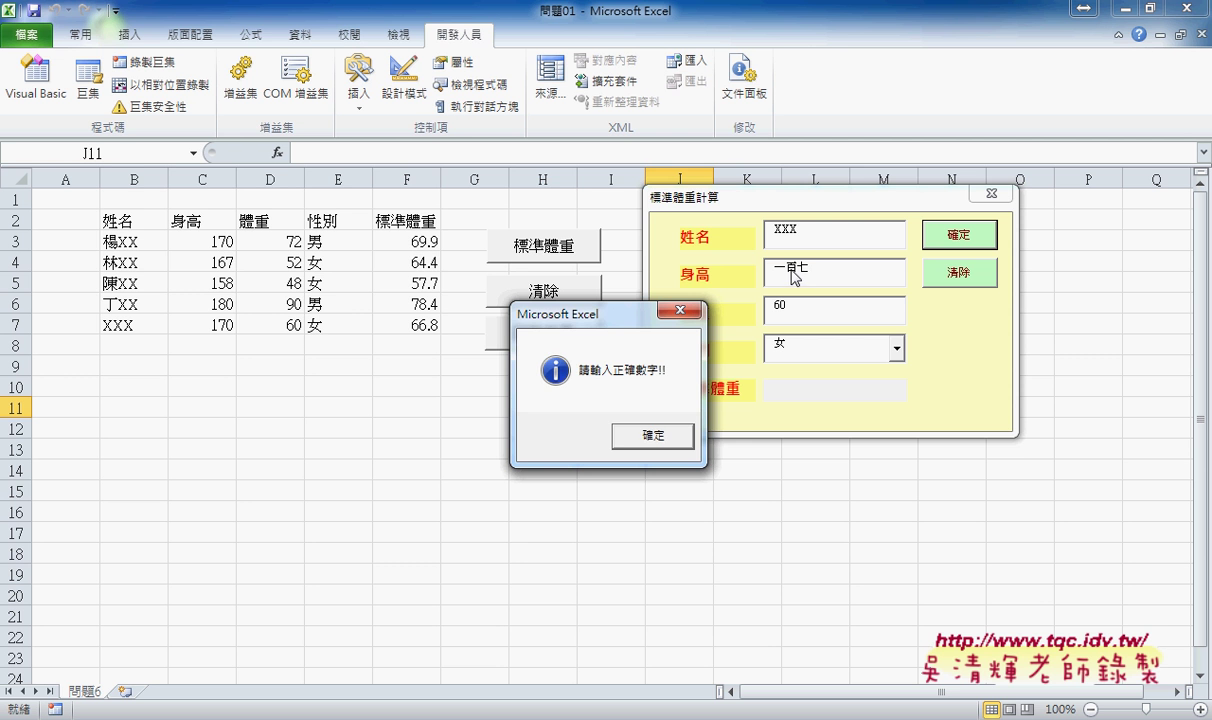
pyautogui.click(665, 438)
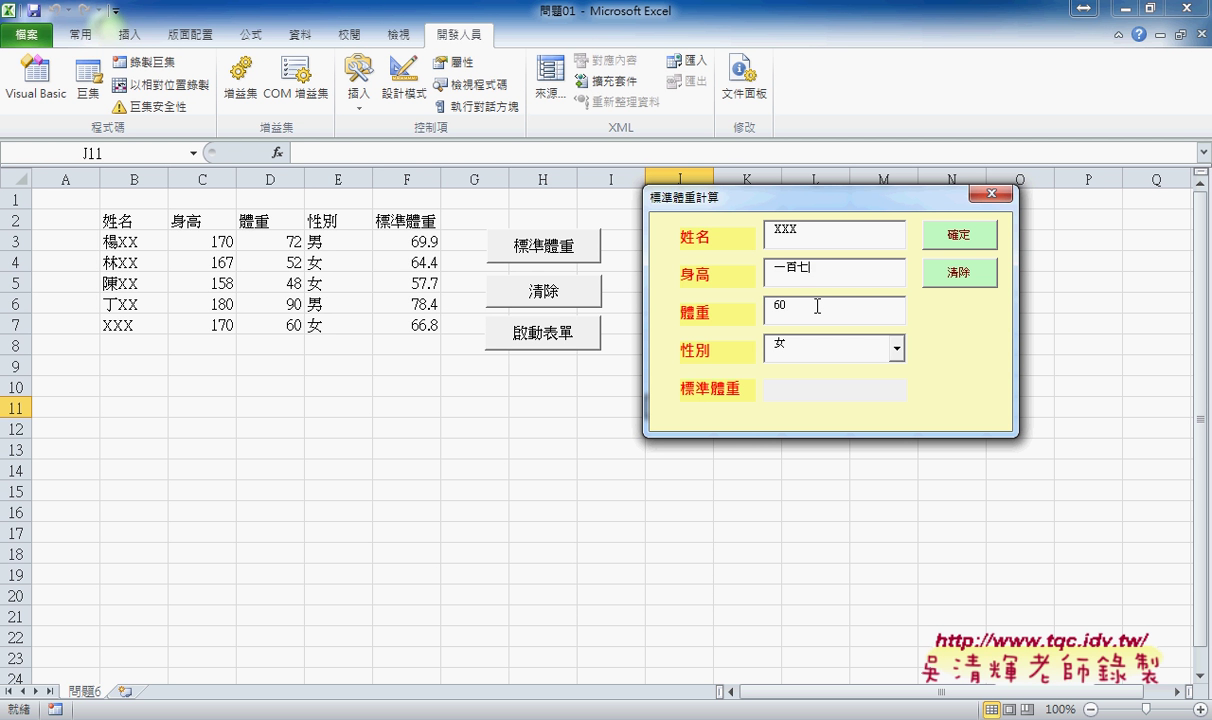
# Step: Change the height to 170, submit to get standard weight 66.8, then close the form
pyautogui.moveTo(805, 268); pyautogui.dragTo(770, 274)
pyautogui.write('170')
pyautogui.click(960, 238)
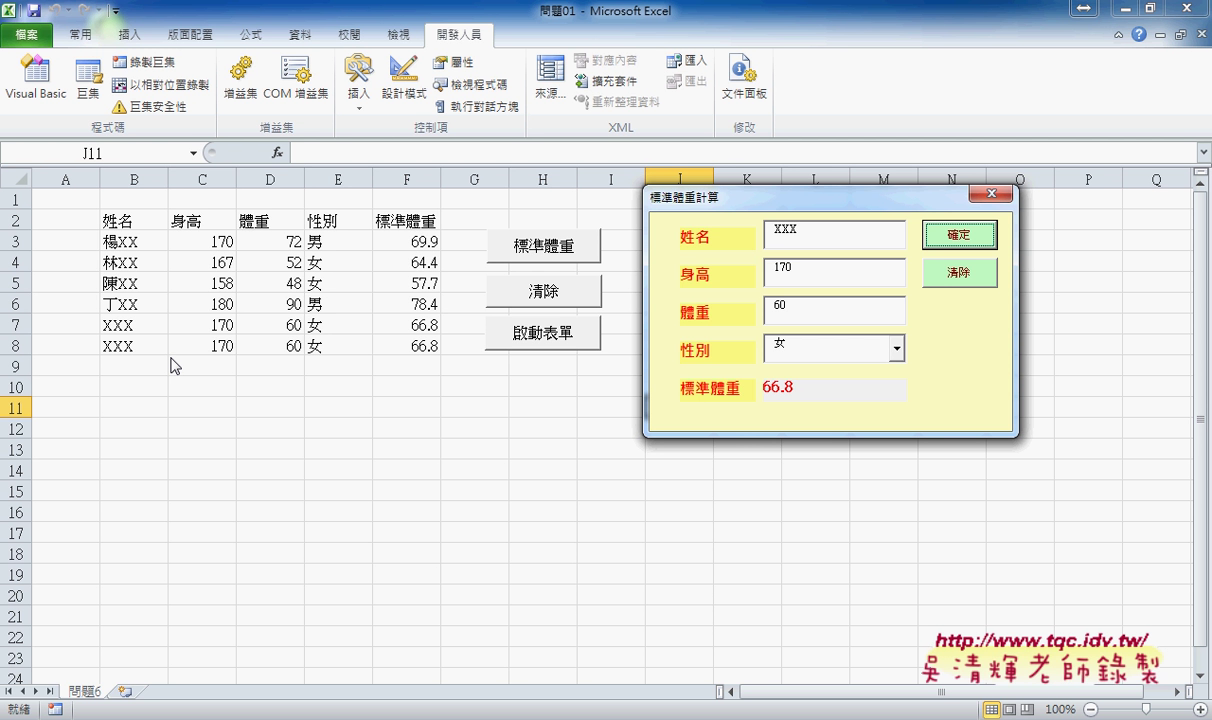
pyautogui.click(990, 193)
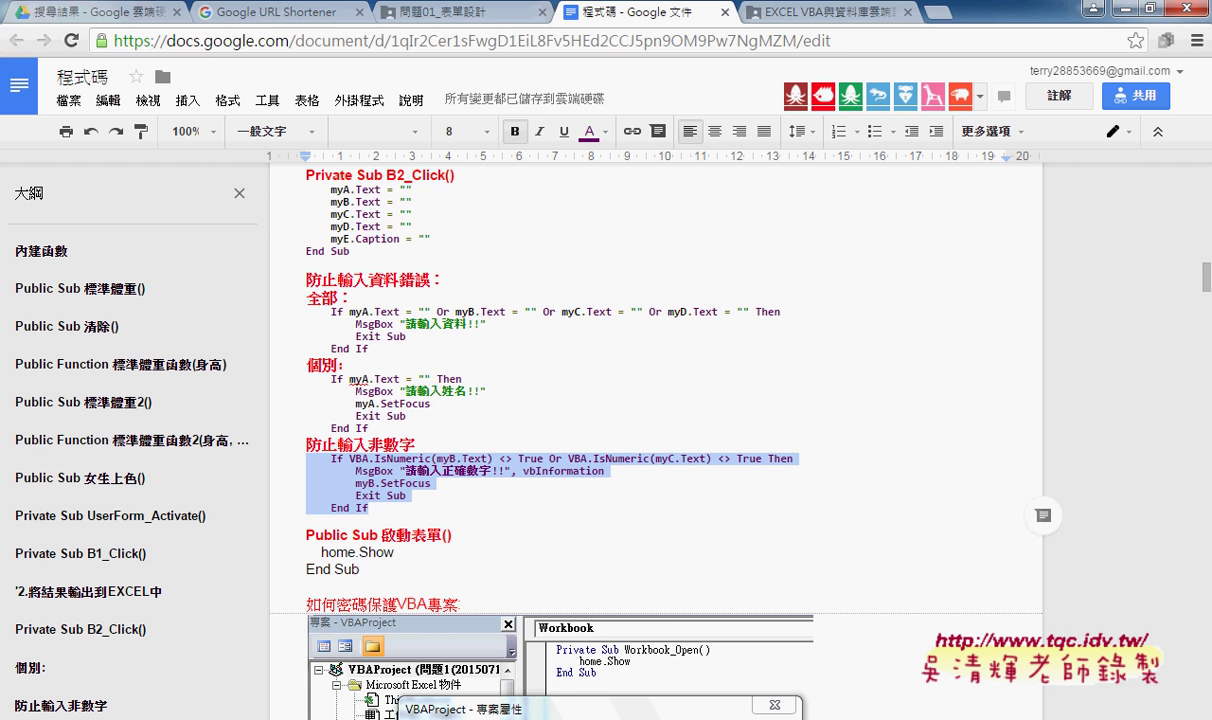
# Step: Back in the Google Docs notes, highlight the 全部 empty-field check block and the 個別 myA.SetFocus line
pyautogui.hotkey('alt', 'Tab')
pyautogui.scroll(1, 347, 397)
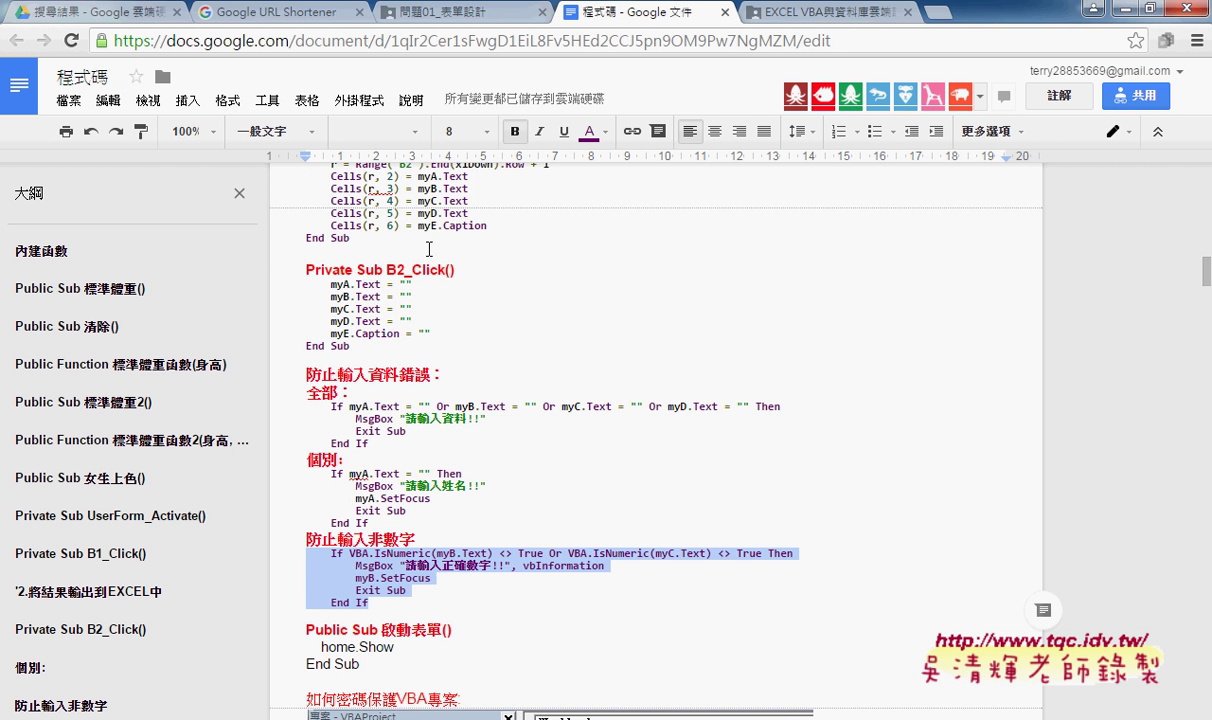
pyautogui.scroll(3, 407, 236)
pyautogui.scroll(-3, 432, 258)
pyautogui.moveTo(308, 392); pyautogui.dragTo(400, 443)
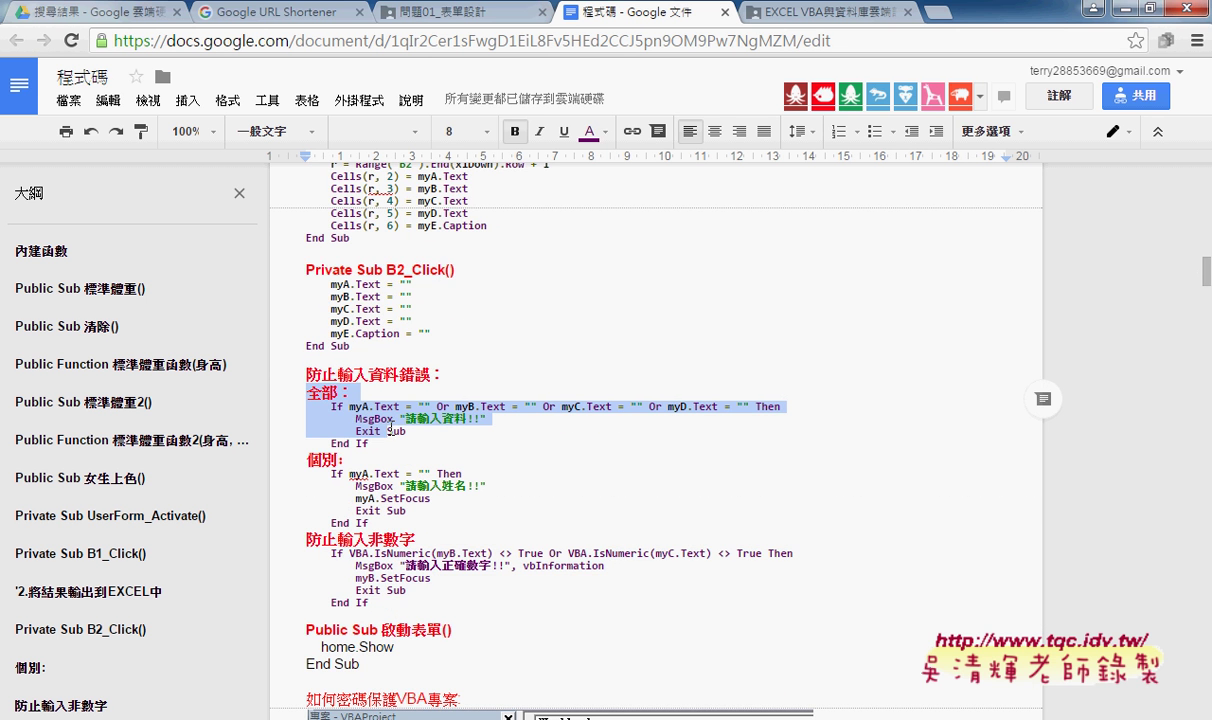
pyautogui.click(380, 485)
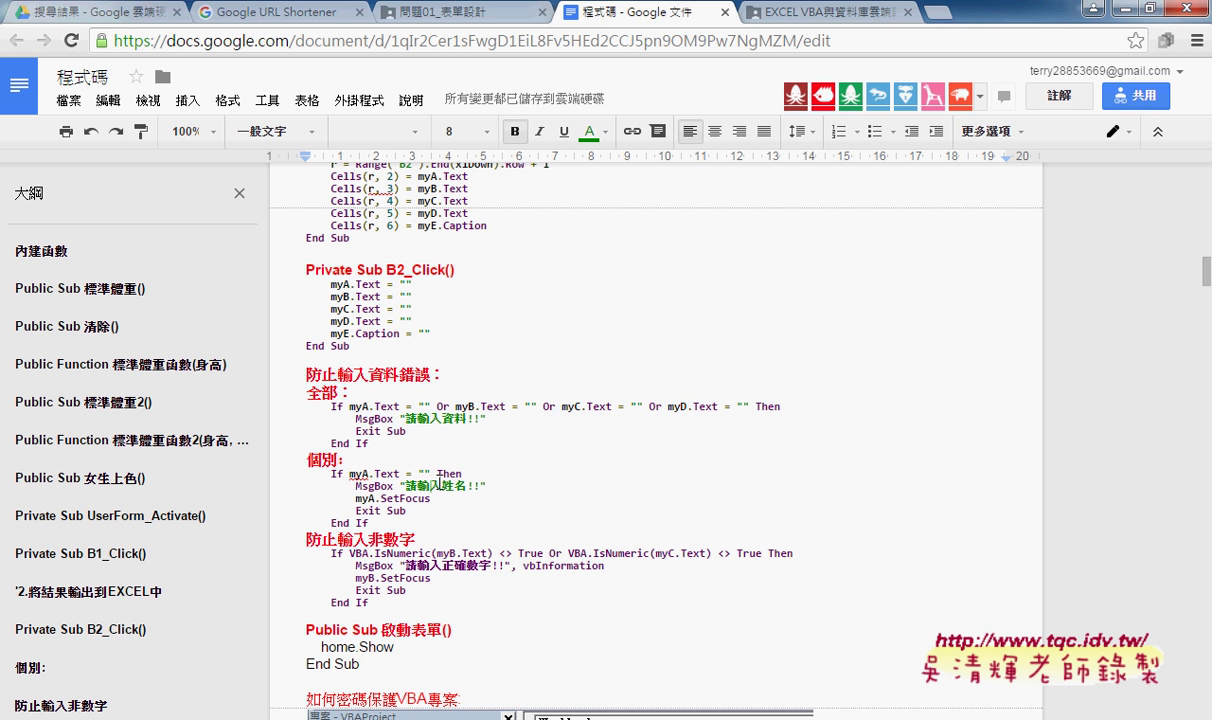
pyautogui.moveTo(433, 497); pyautogui.dragTo(353, 497)
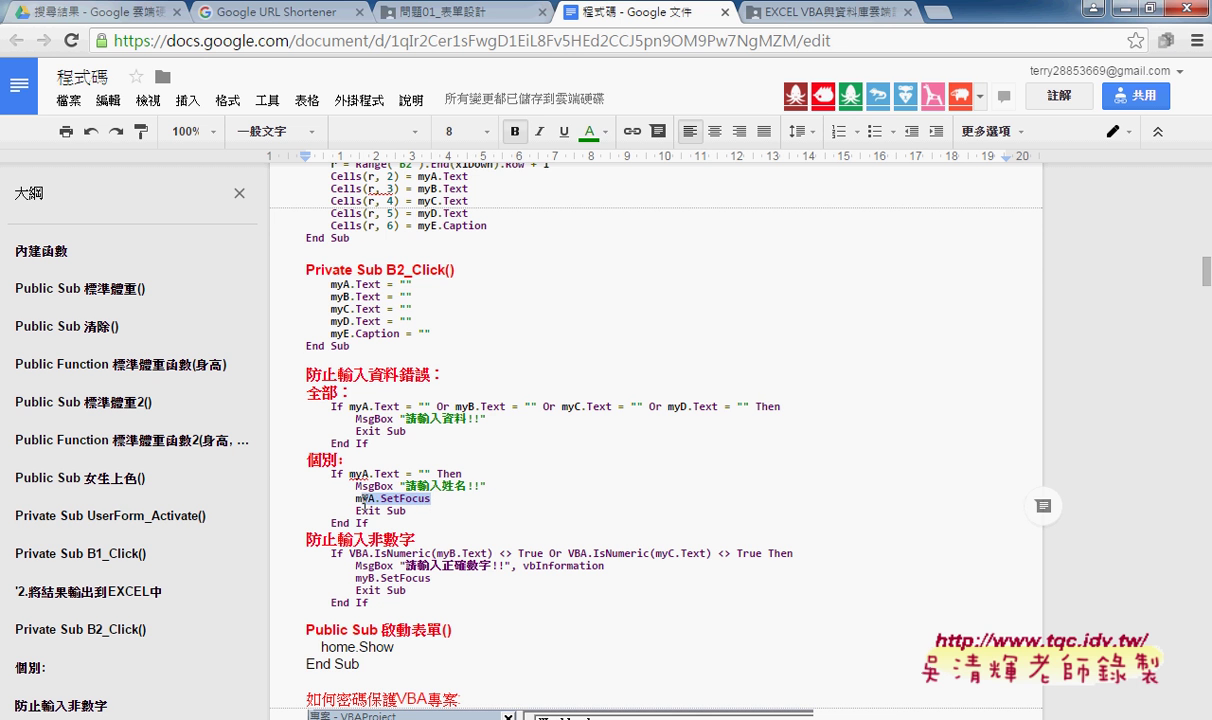
pyautogui.click(450, 490)
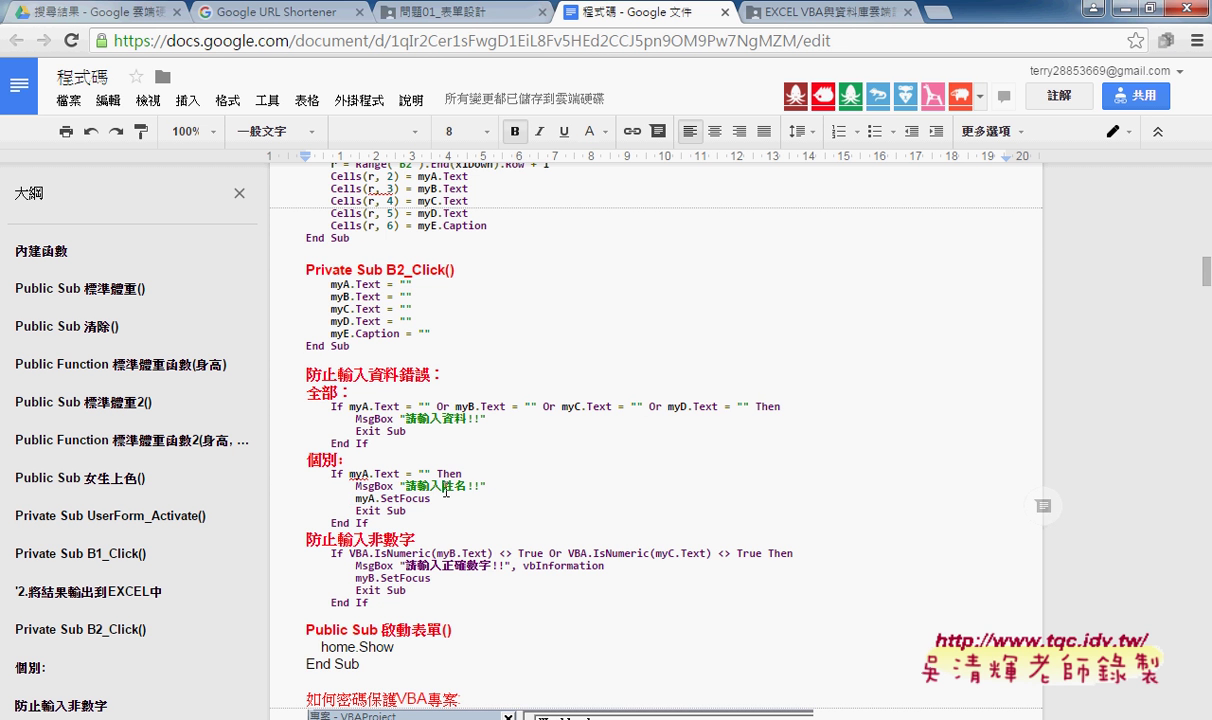